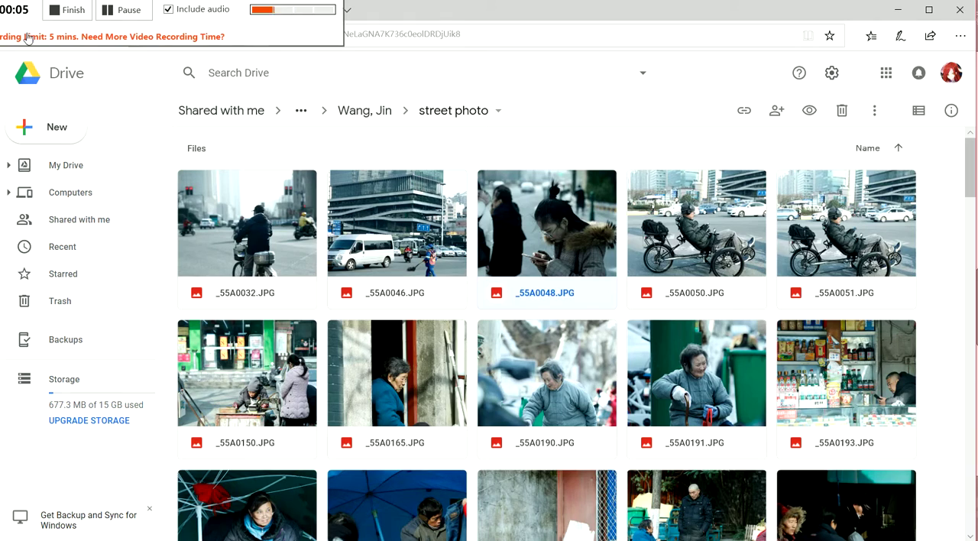
scroll(300, 241, down, 3)
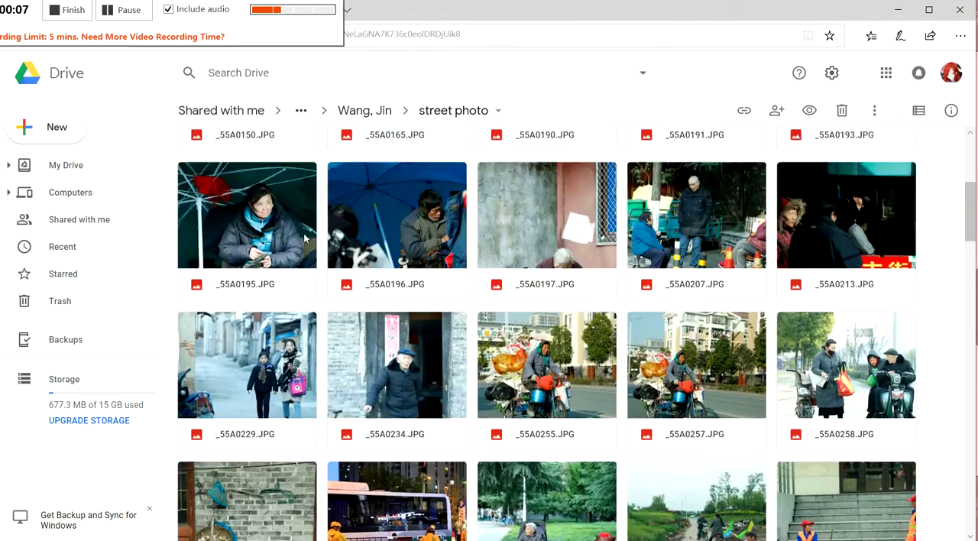
scroll(302, 239, up, 4)
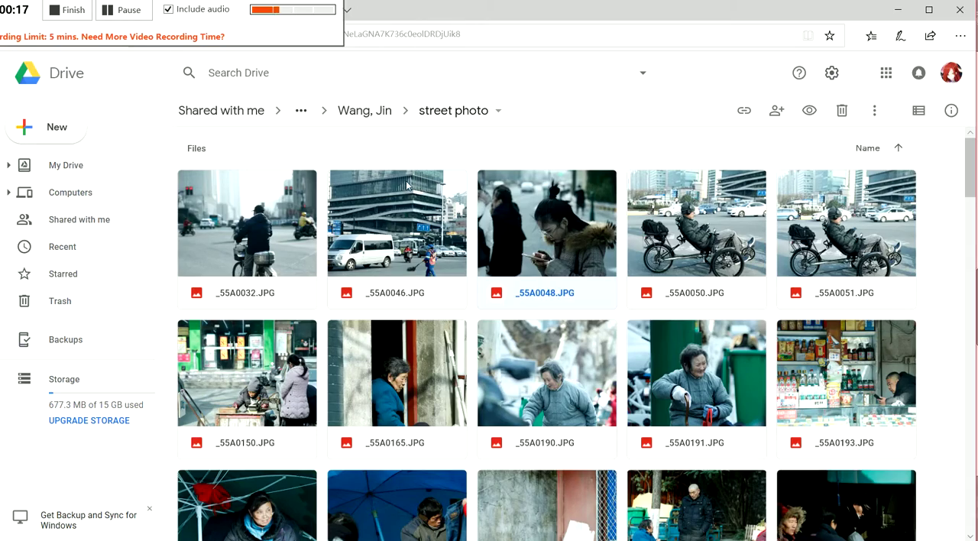
scroll(459, 230, down, 2)
scroll(480, 212, down, 5)
scroll(479, 212, down, 5)
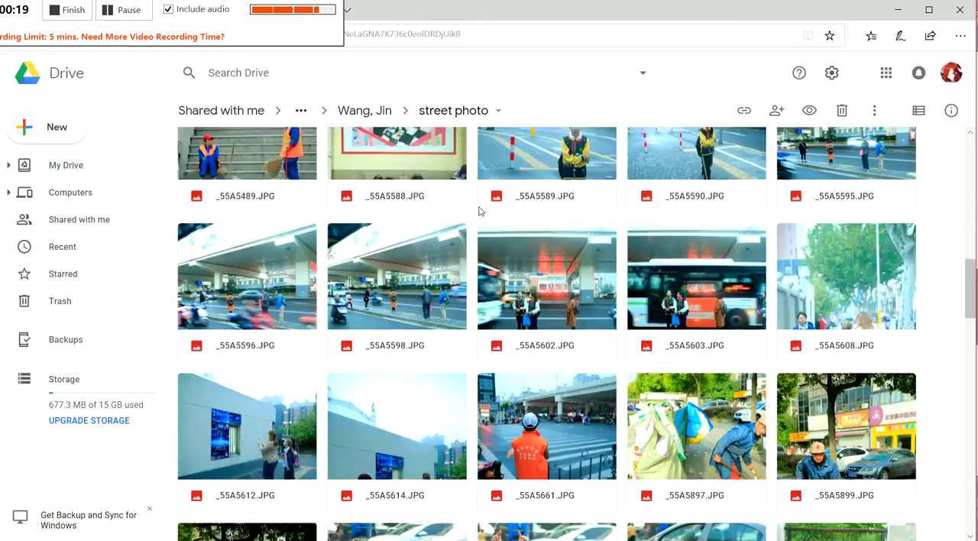
scroll(479, 211, down, 5)
scroll(480, 212, down, 5)
scroll(535, 244, down, 5)
scroll(586, 269, down, 3)
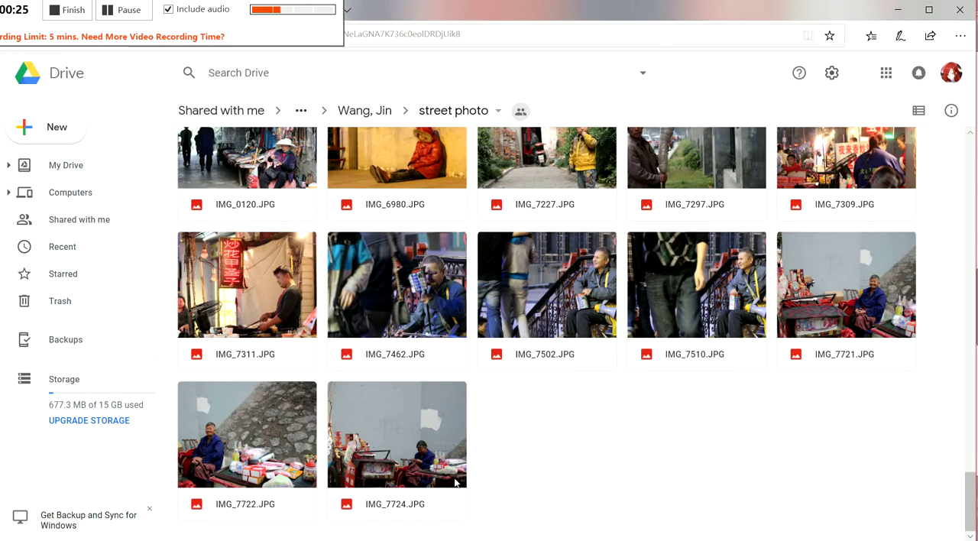
scroll(625, 477, up, 4)
scroll(625, 477, up, 10)
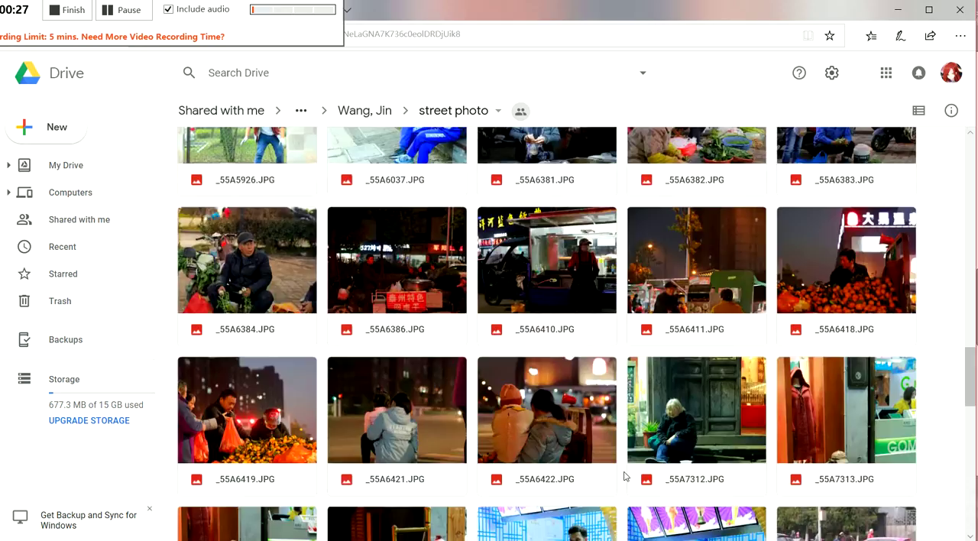
scroll(625, 477, up, 5)
scroll(625, 477, up, 5)
scroll(625, 476, down, 2)
scroll(625, 475, down, 10)
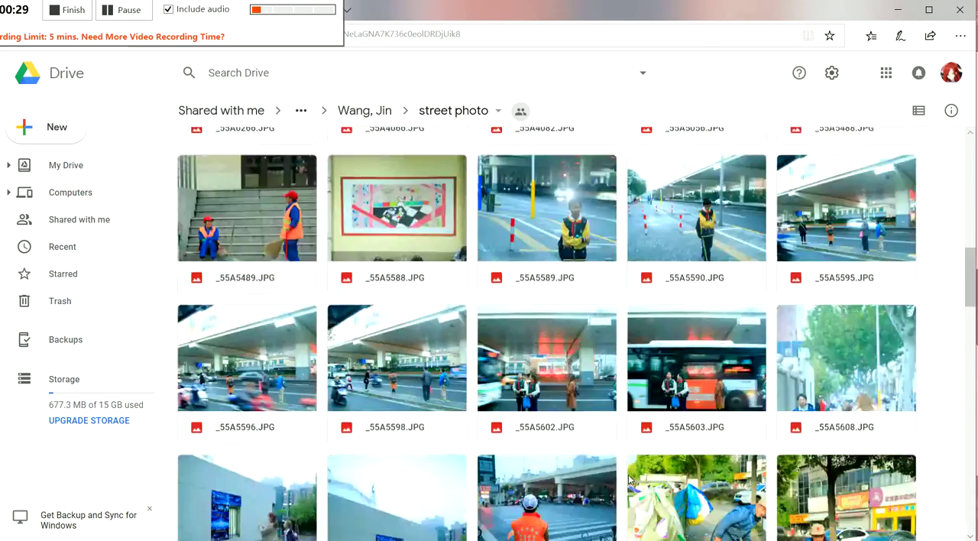
scroll(625, 476, down, 10)
scroll(627, 477, up, 2)
scroll(627, 477, up, 6)
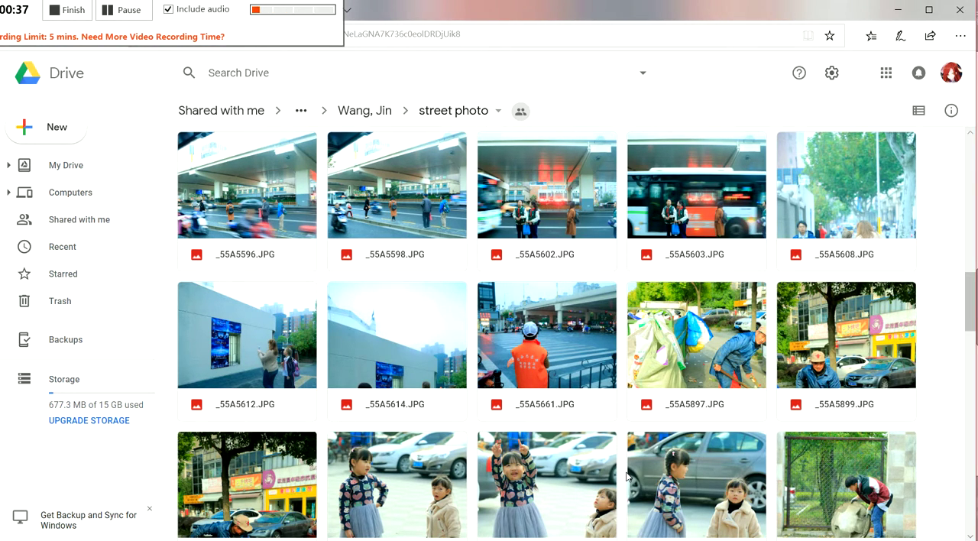
scroll(627, 475, up, 2)
scroll(627, 475, up, 10)
scroll(627, 475, up, 3)
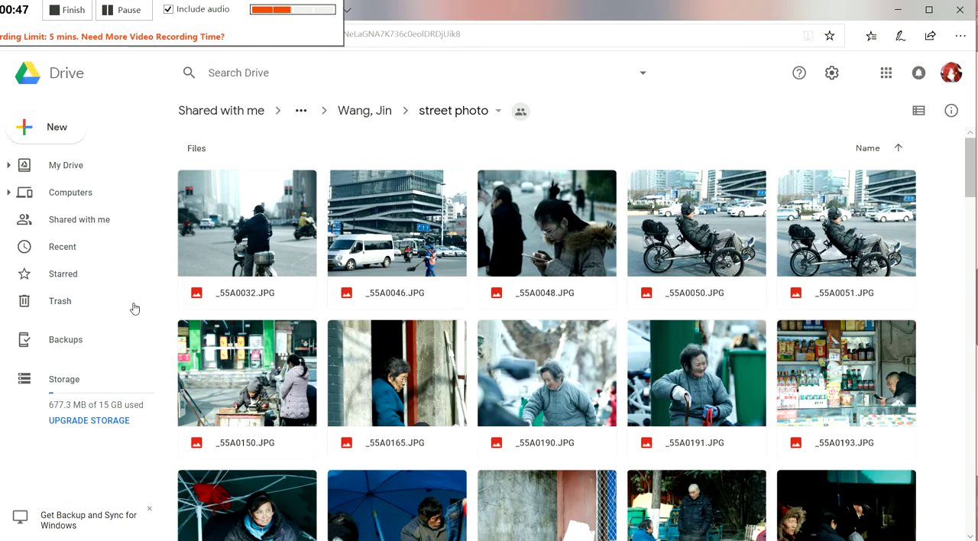
double_click(561, 232)
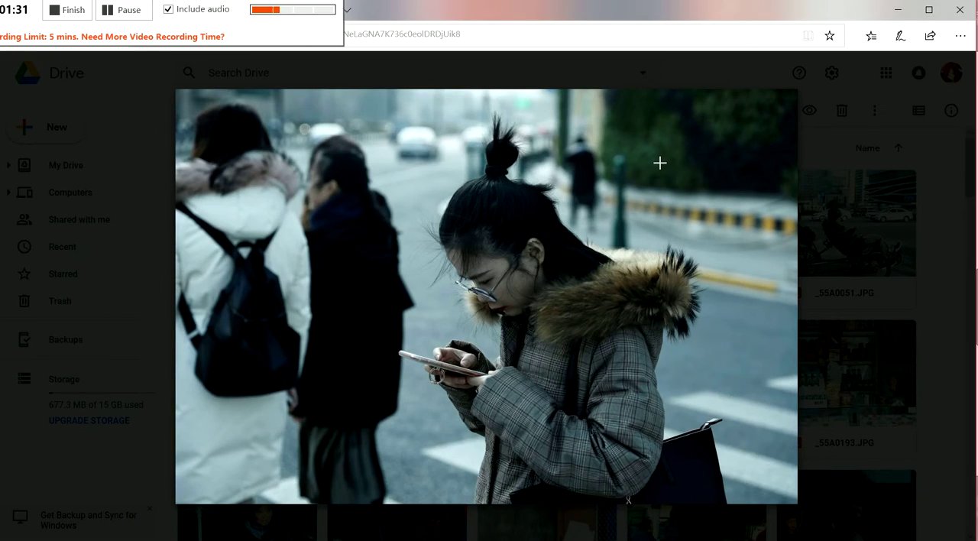
key(Escape)
scroll(755, 224, down, 5)
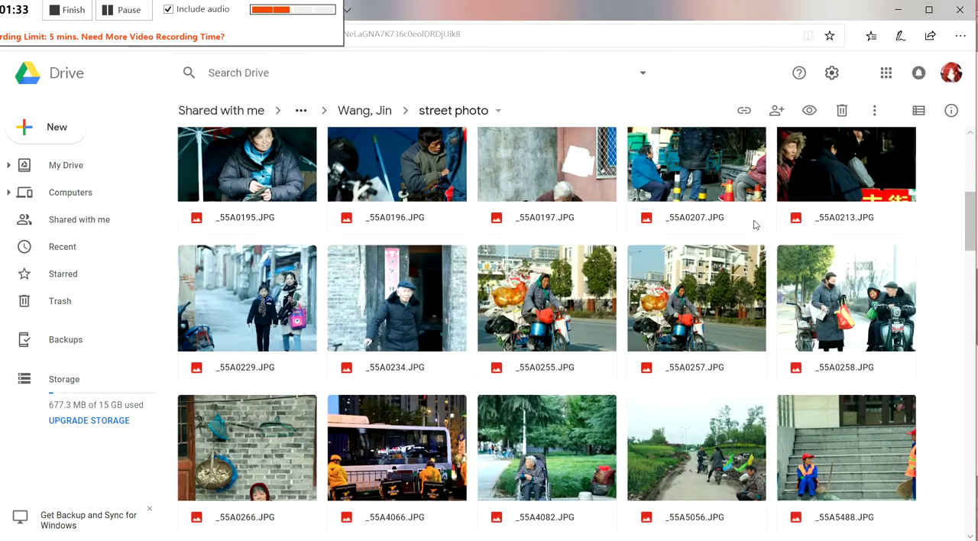
scroll(777, 216, down, 4)
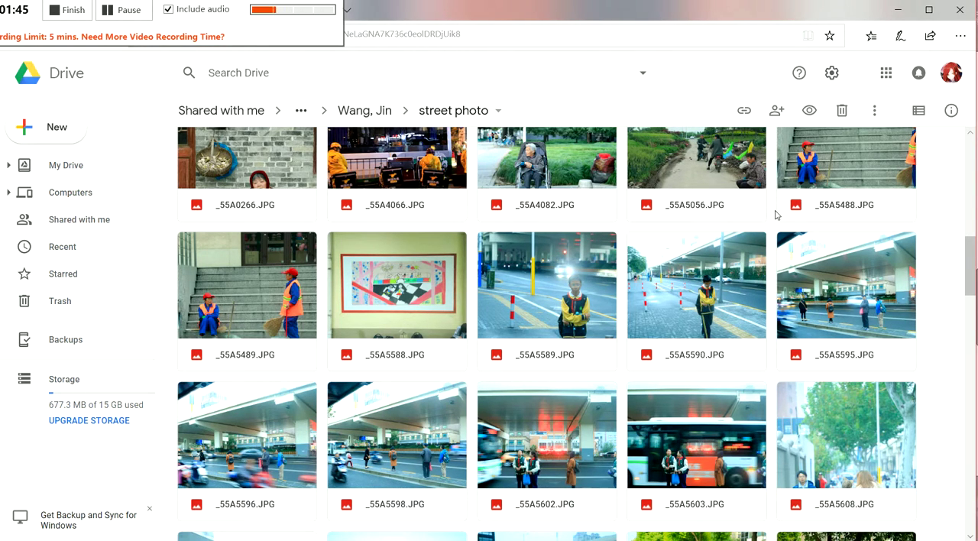
scroll(827, 193, down, 1)
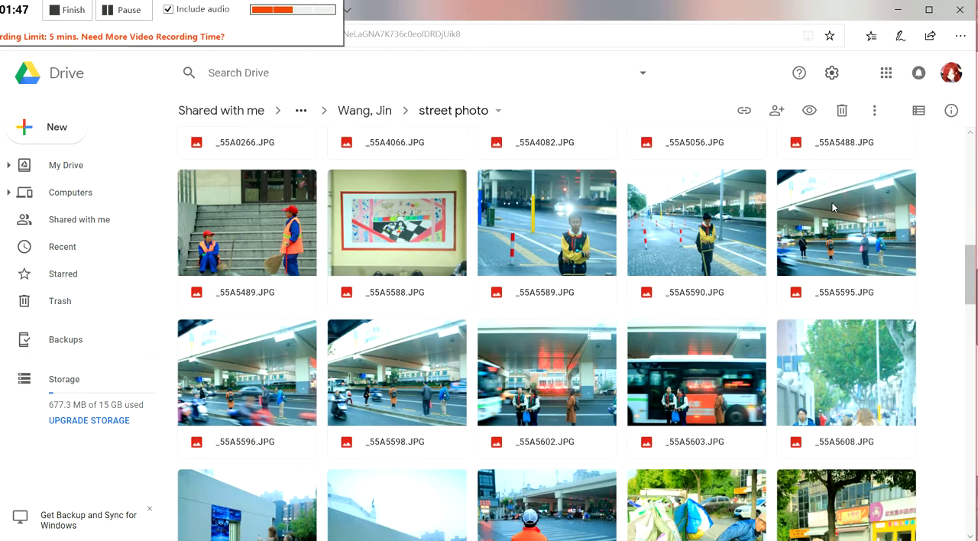
scroll(834, 207, down, 4)
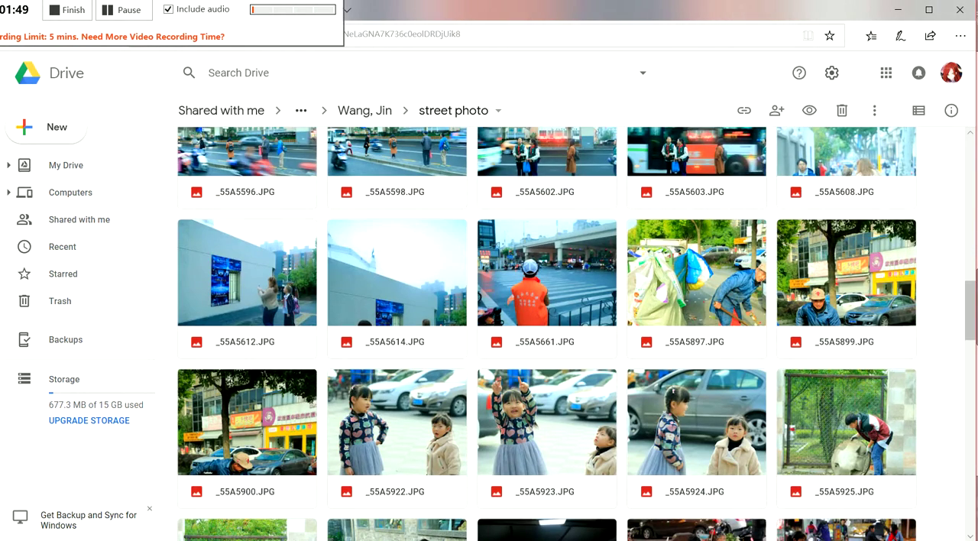
scroll(493, 246, down, 3)
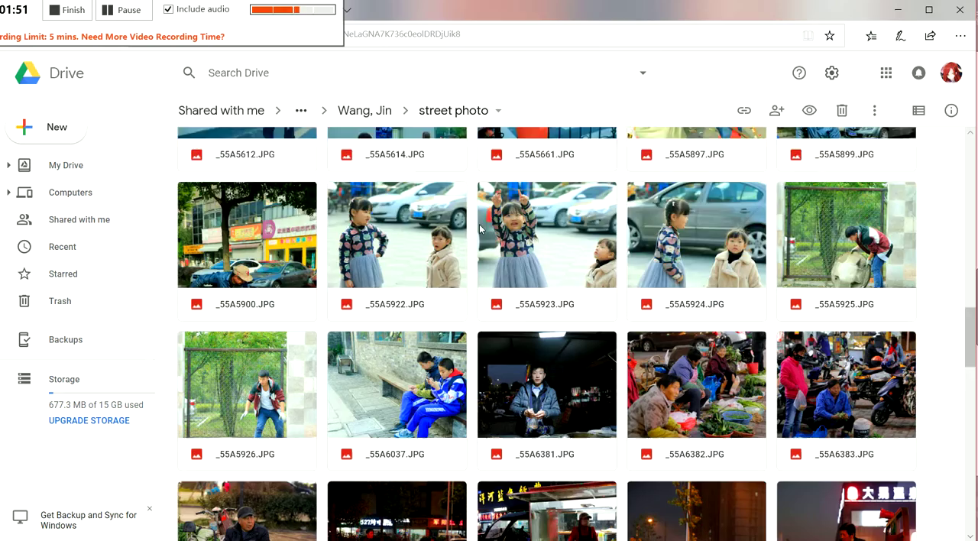
scroll(482, 228, down, 3)
scroll(482, 228, up, 3)
scroll(482, 214, up, 2)
scroll(489, 208, up, 2)
scroll(493, 203, up, 2)
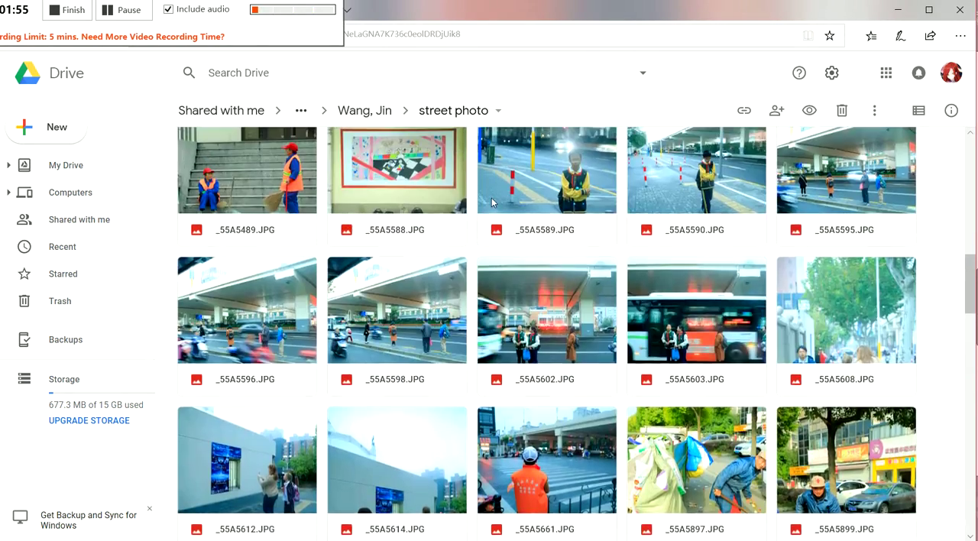
scroll(493, 202, up, 2)
scroll(493, 202, up, 1)
scroll(494, 203, up, 2)
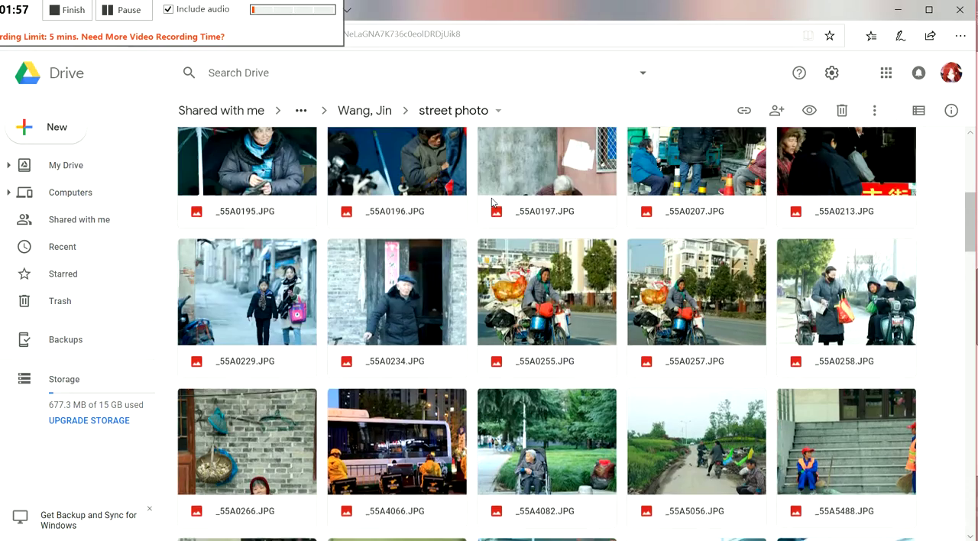
scroll(493, 203, up, 1)
scroll(492, 198, up, 1)
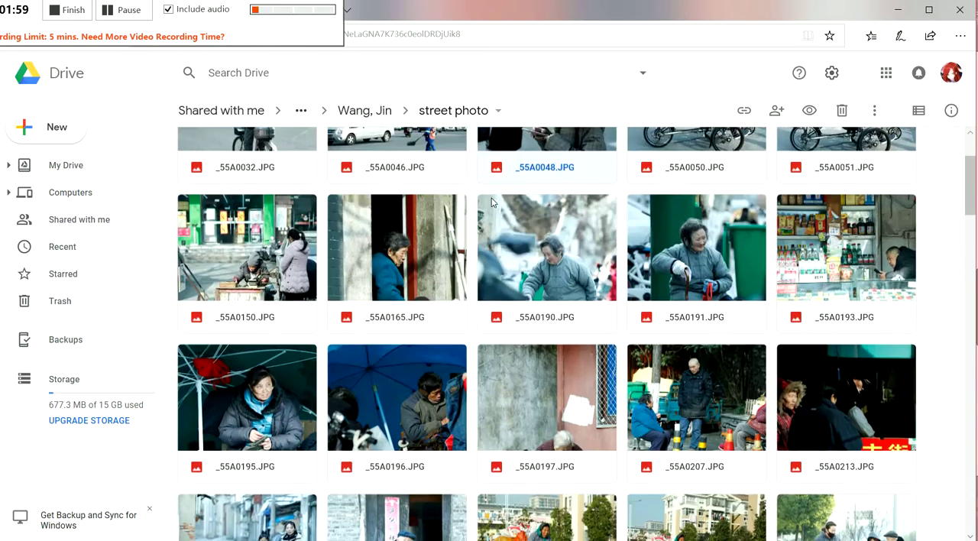
scroll(497, 195, down, 5)
scroll(498, 191, down, 5)
scroll(501, 190, down, 2)
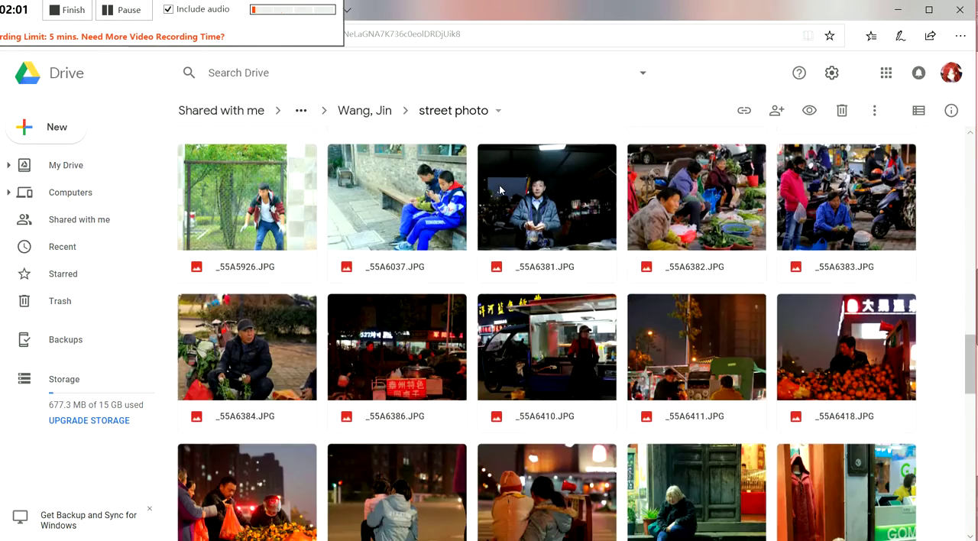
scroll(500, 189, up, 1)
scroll(501, 189, down, 3)
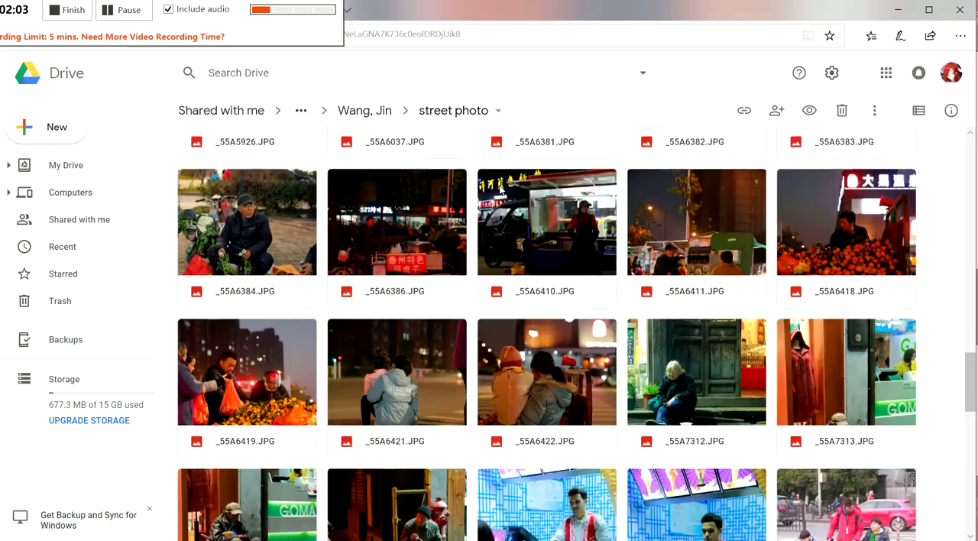
scroll(502, 187, down, 2)
scroll(502, 187, down, 2)
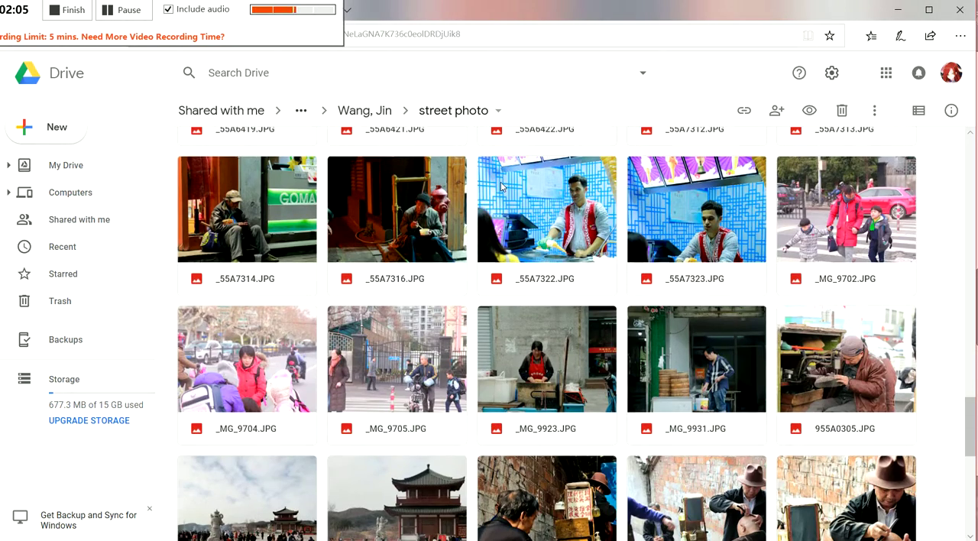
scroll(635, 207, down, 3)
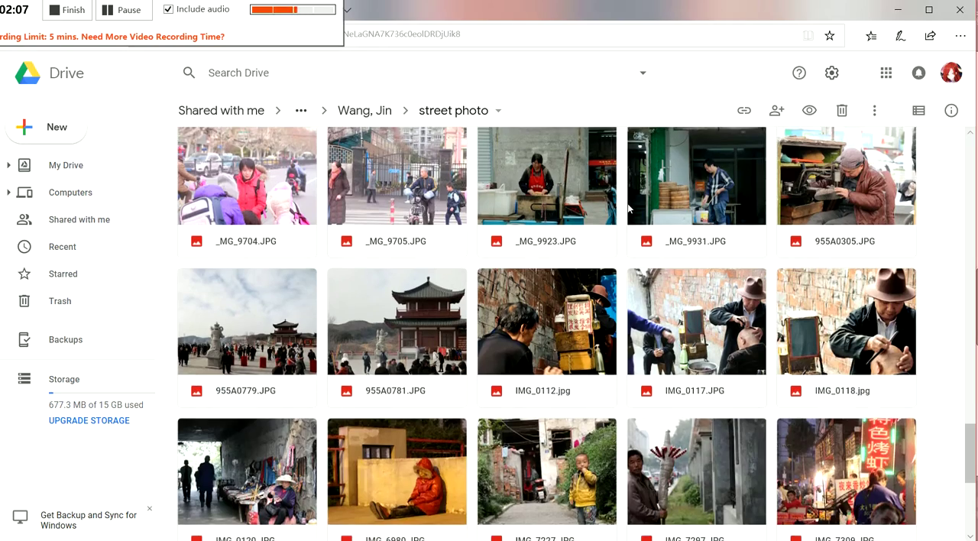
scroll(651, 213, up, 2)
scroll(845, 191, up, 1)
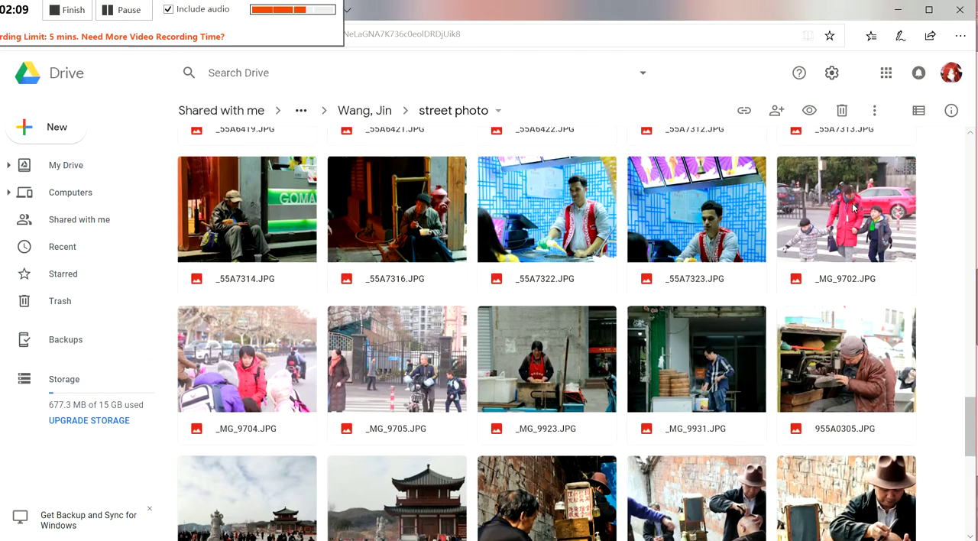
scroll(497, 227, down, 4)
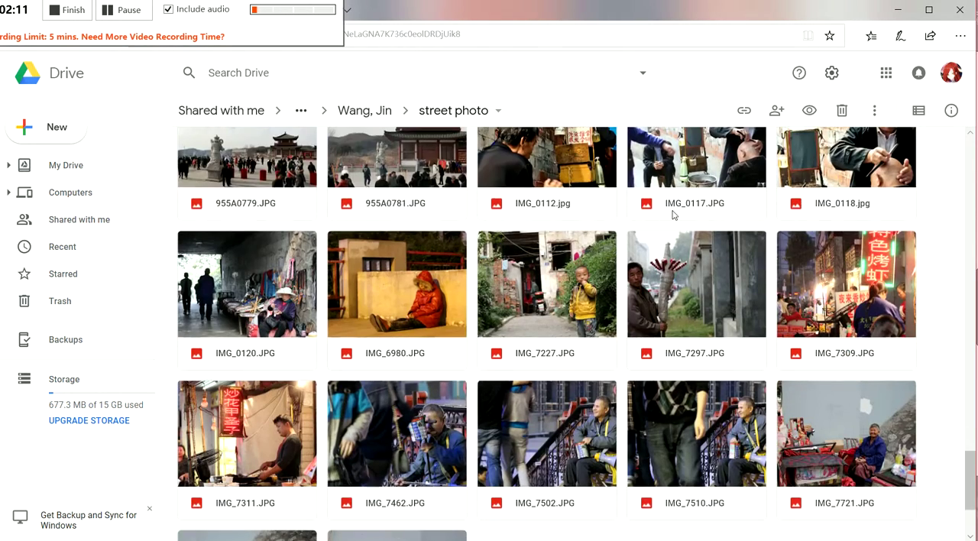
scroll(597, 234, down, 2)
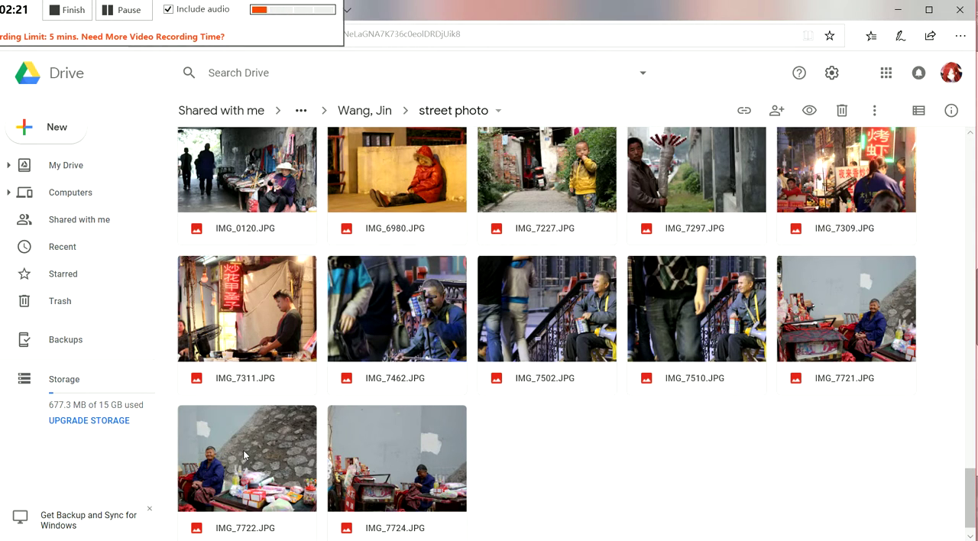
scroll(273, 444, up, 3)
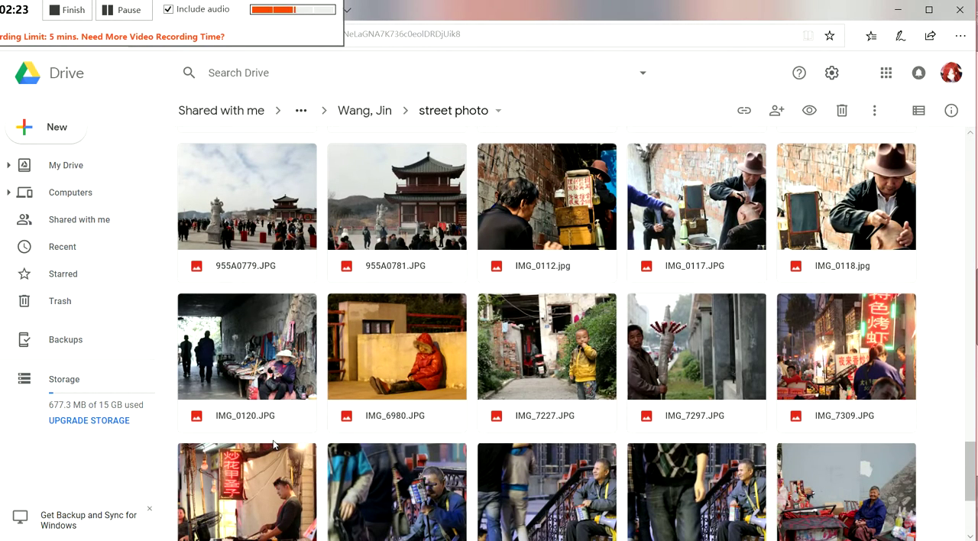
scroll(311, 431, up, 2)
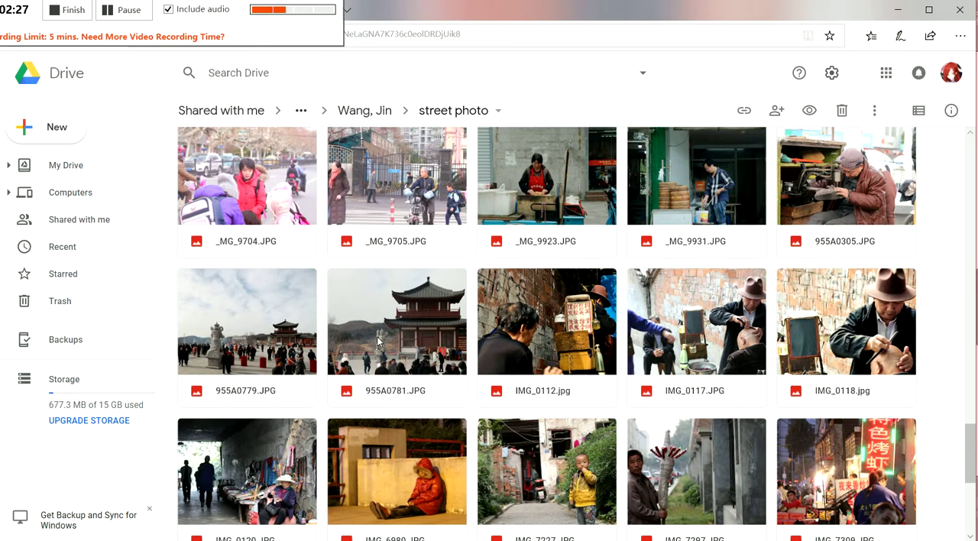
double_click(386, 323)
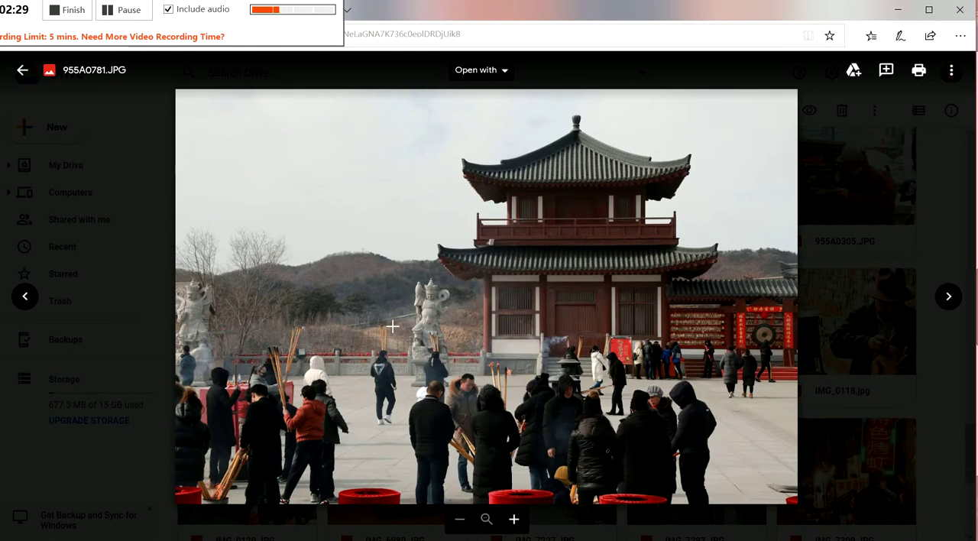
key(Left)
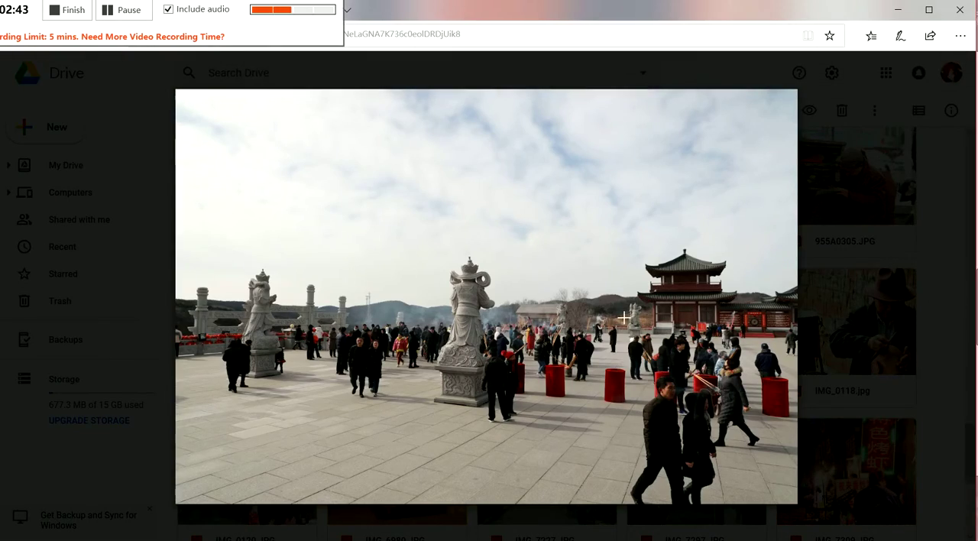
click(820, 212)
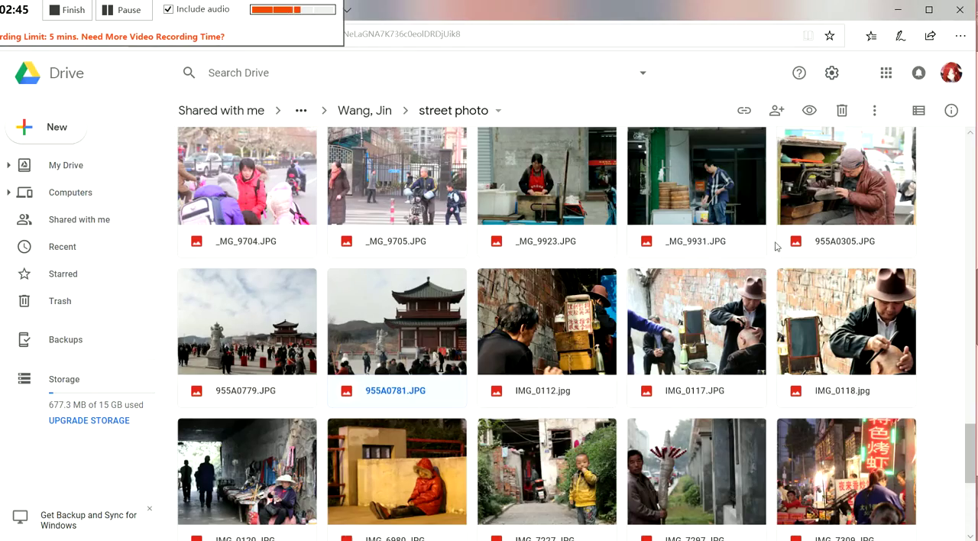
scroll(778, 246, up, 10)
scroll(677, 140, up, 10)
scroll(678, 140, up, 10)
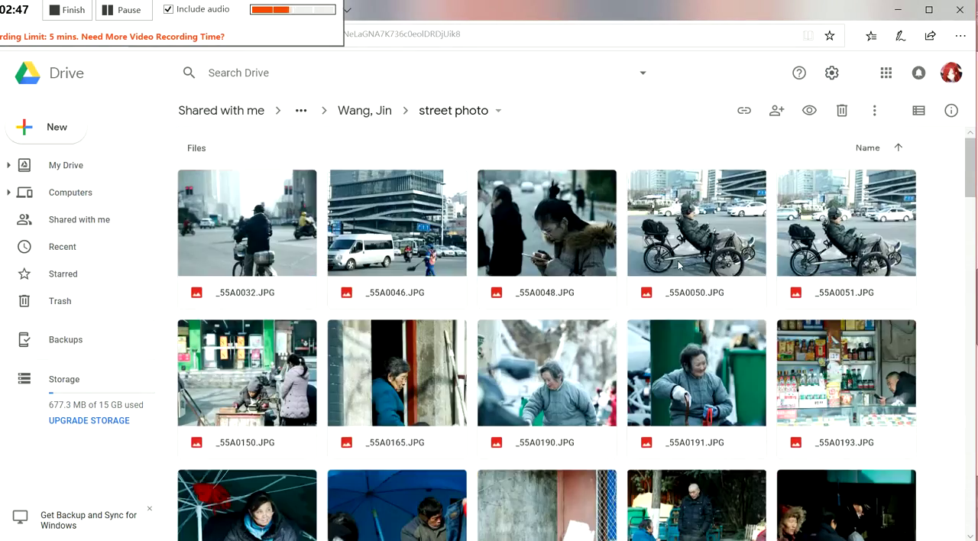
double_click(553, 229)
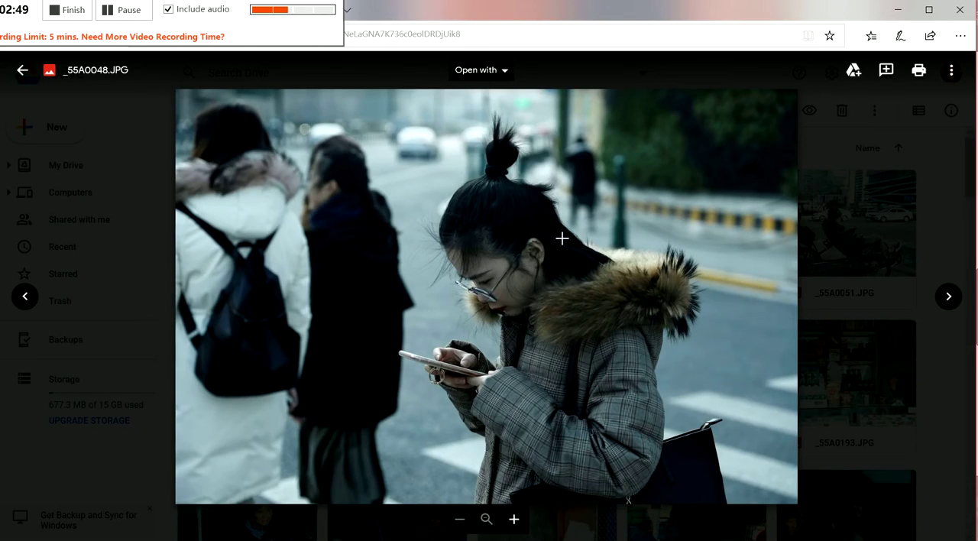
key(Escape)
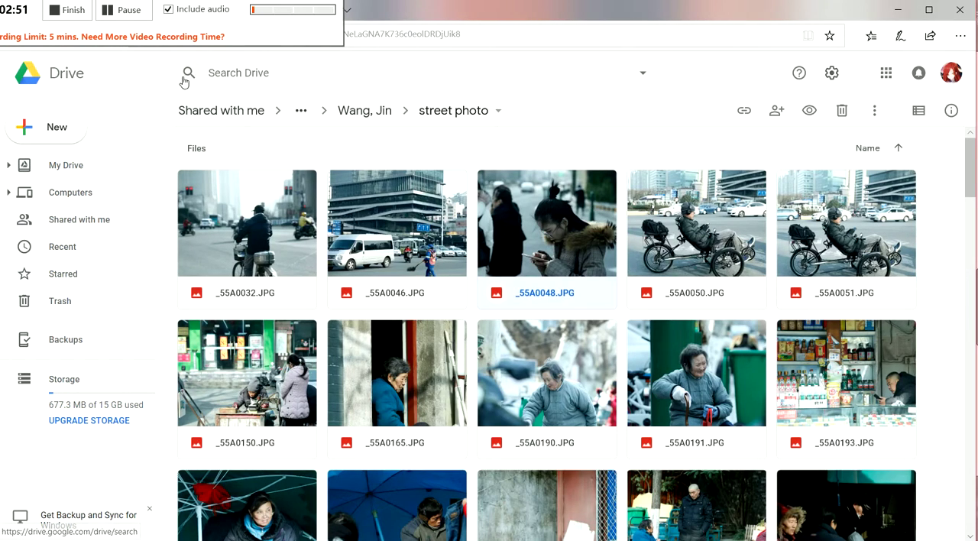